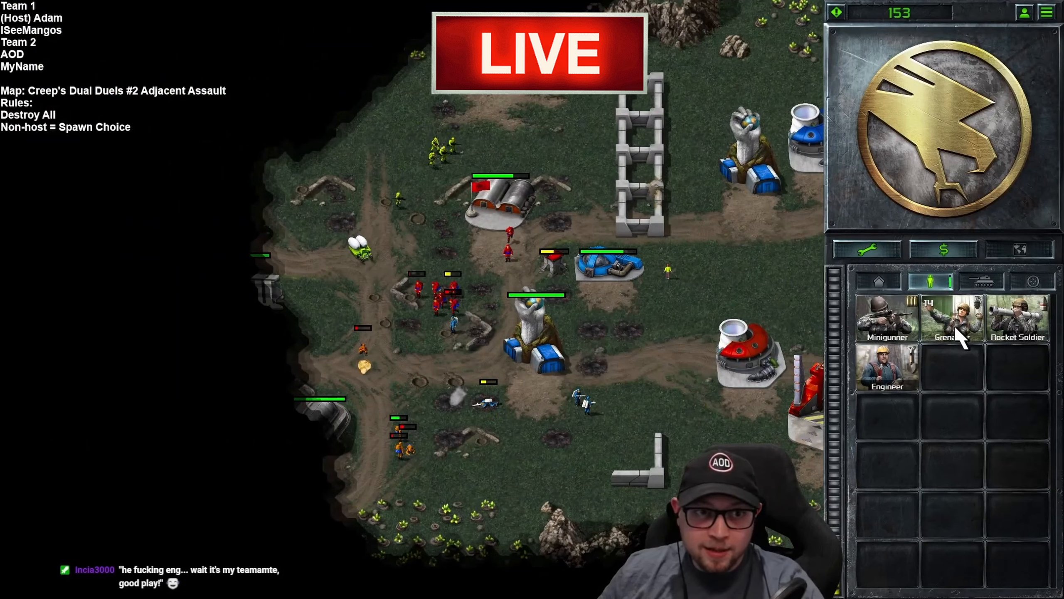
key(t)
click(497, 216)
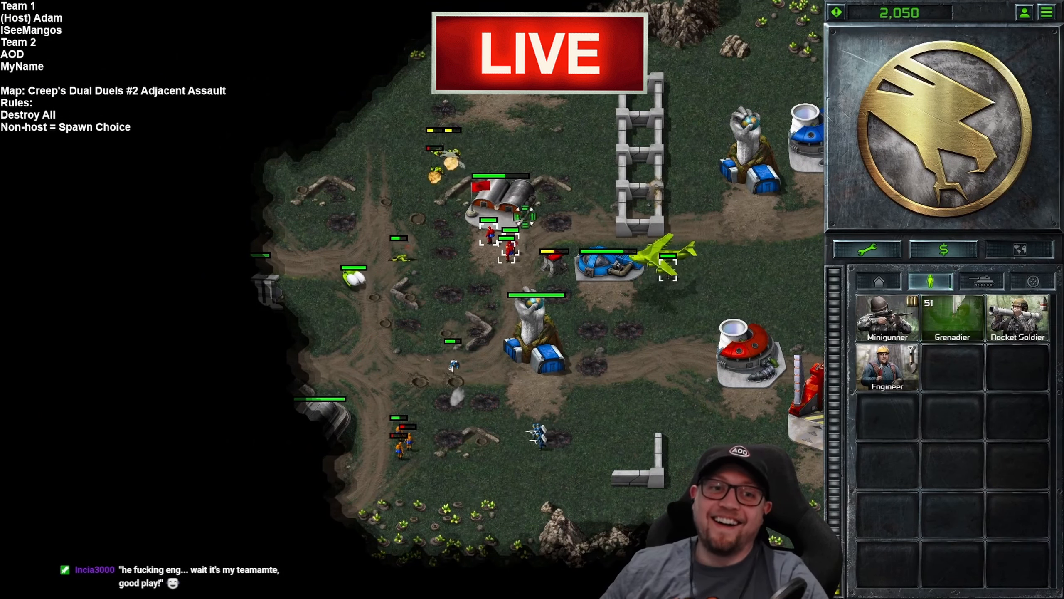
shift+click(1004, 312)
shift+click(1004, 312)
shift+click(1004, 312)
shift+click(1004, 312)
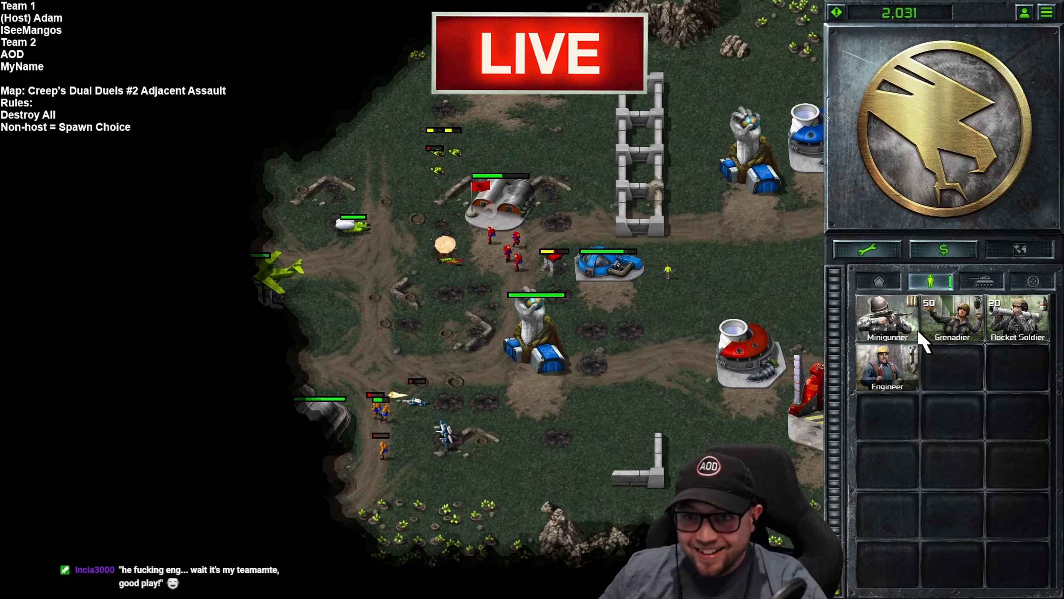
right_click(959, 316)
right_click(956, 318)
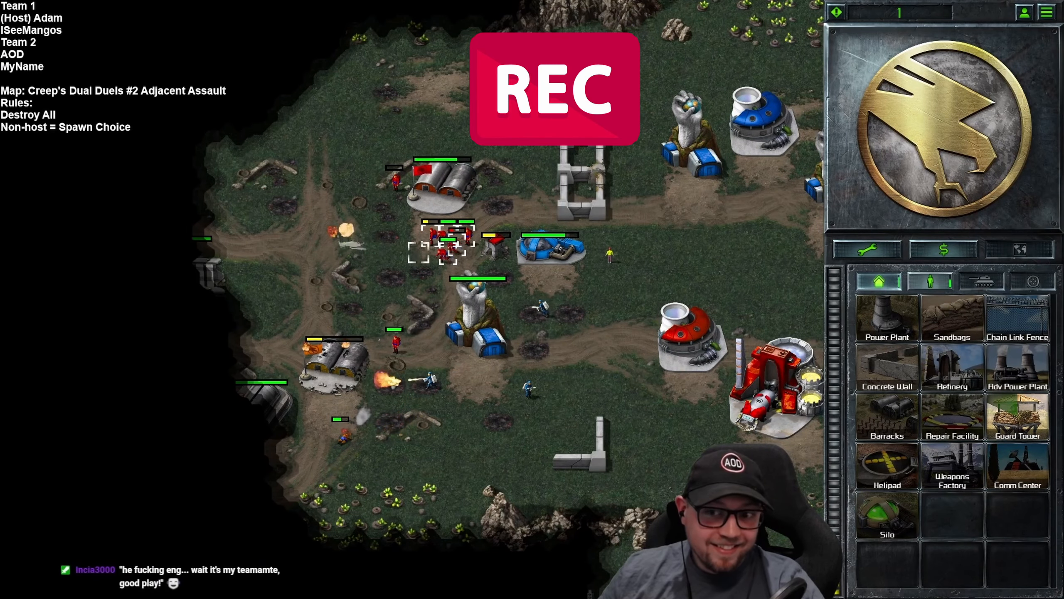
key(h)
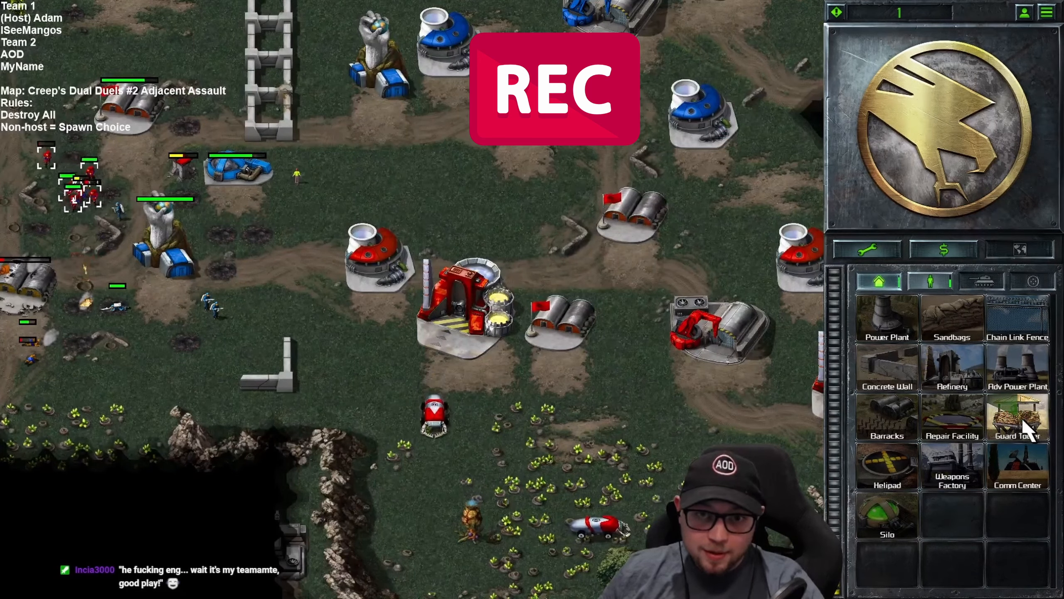
click(930, 286)
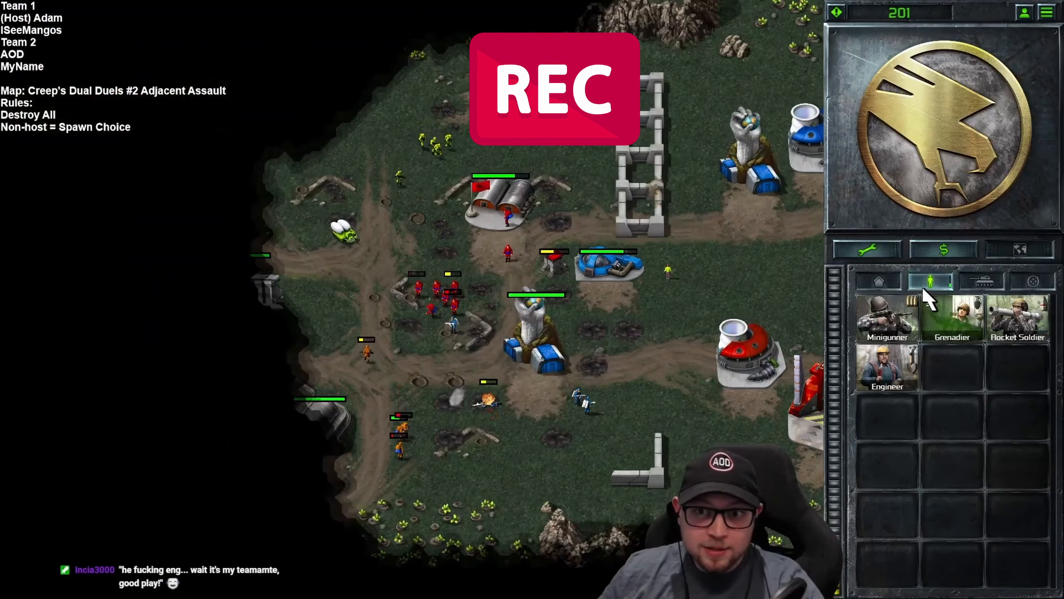
click(959, 328)
click(470, 174)
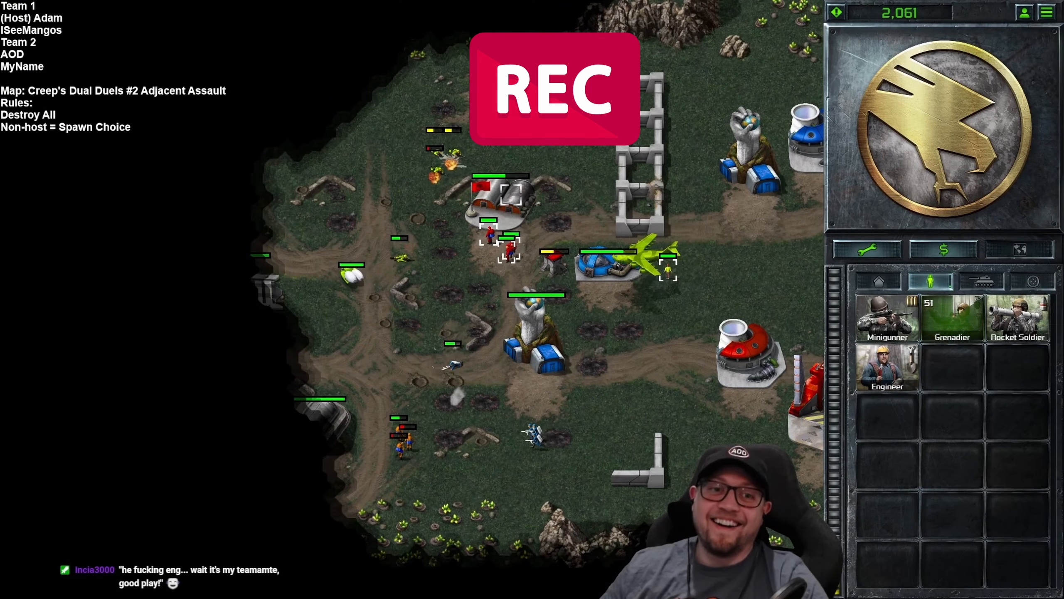
shift+click(1006, 312)
shift+click(1006, 312)
shift+click(1005, 313)
shift+click(1006, 312)
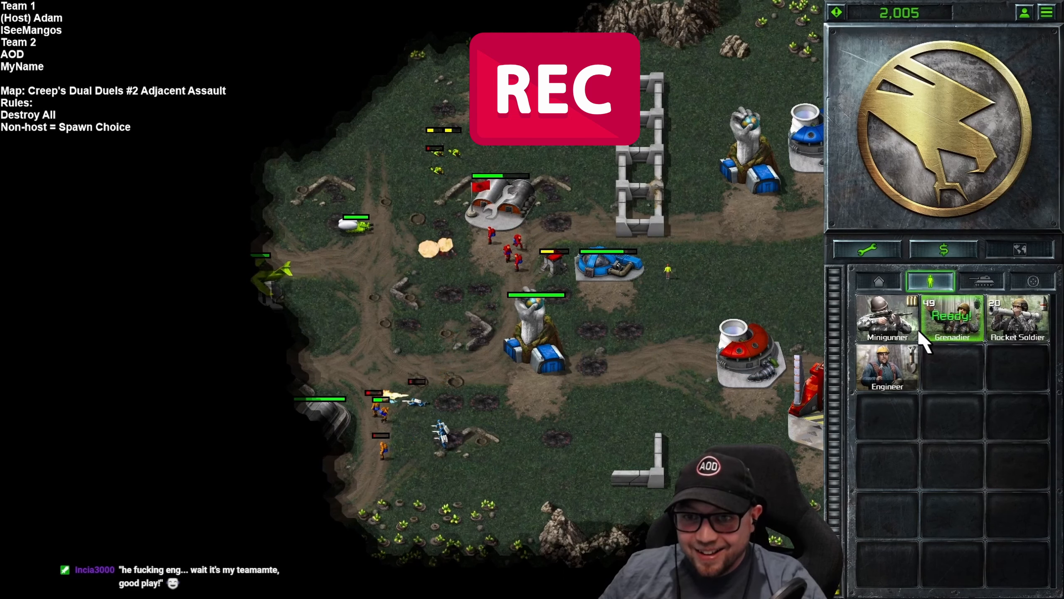
right_click(956, 318)
right_click(956, 319)
right_click(955, 318)
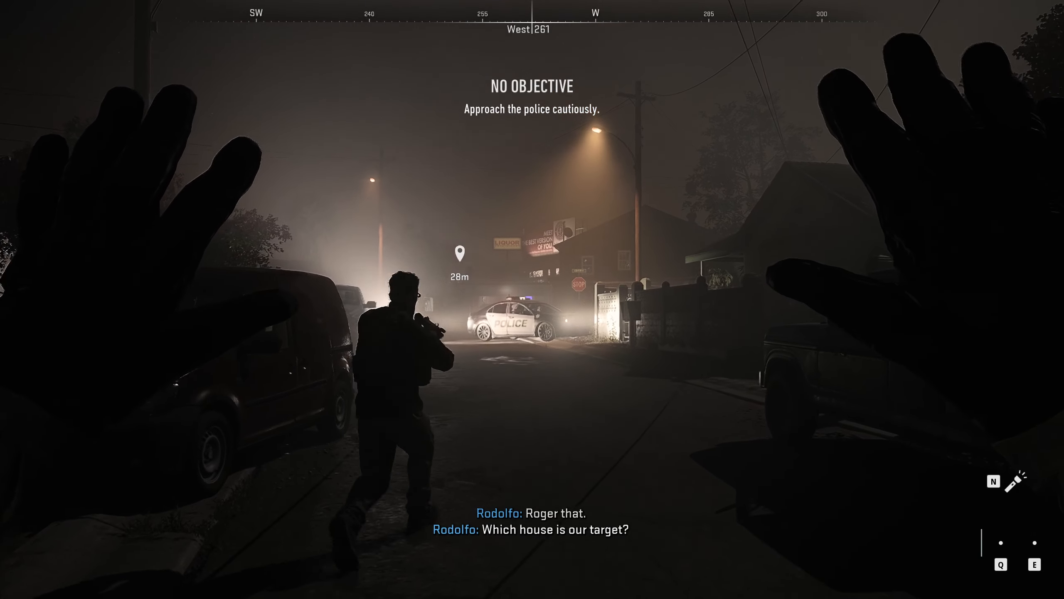
key(w)
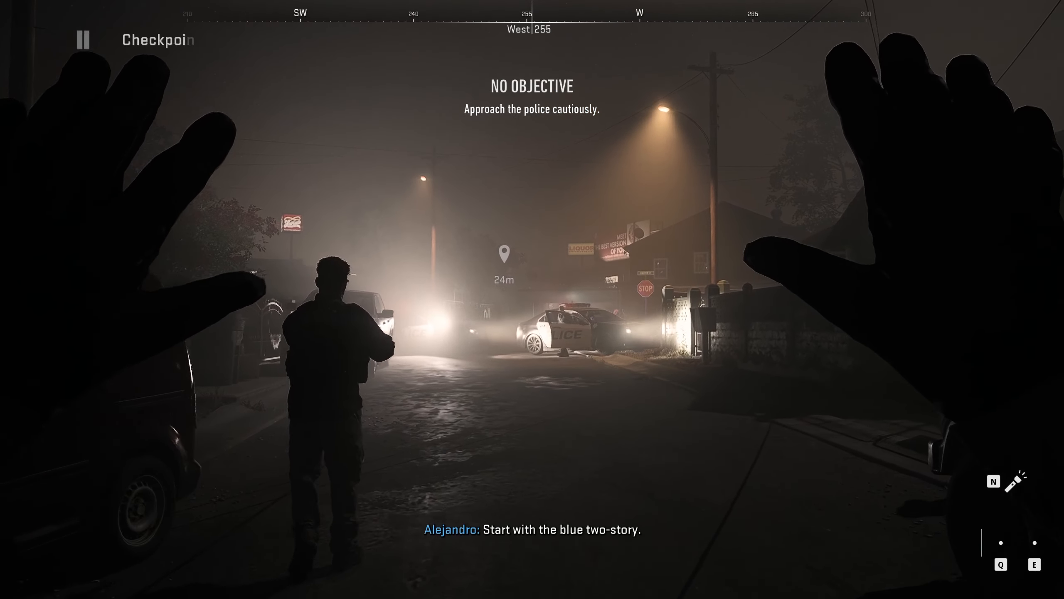
key(w)
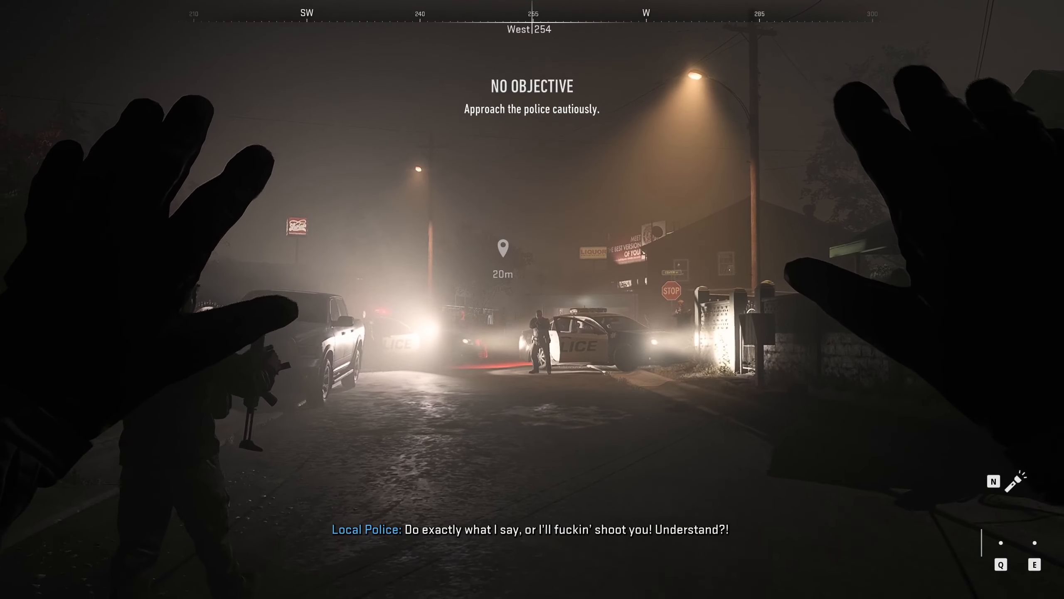
key(w)
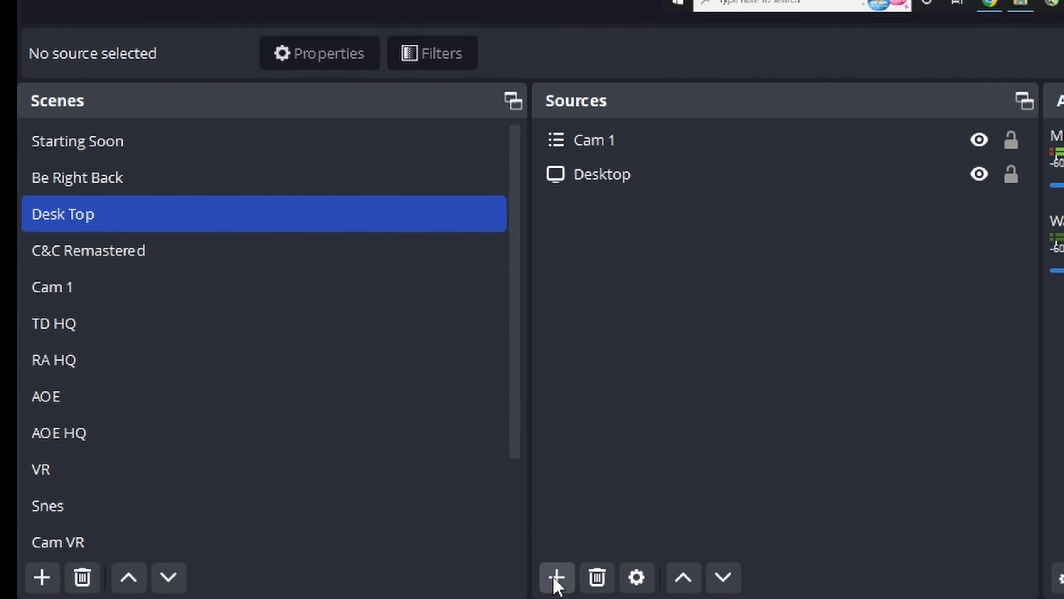
Add an Application Audio Capture (BETA) source named Music that captures the [Spotify.exe]: Spotify Premium window
click(556, 579)
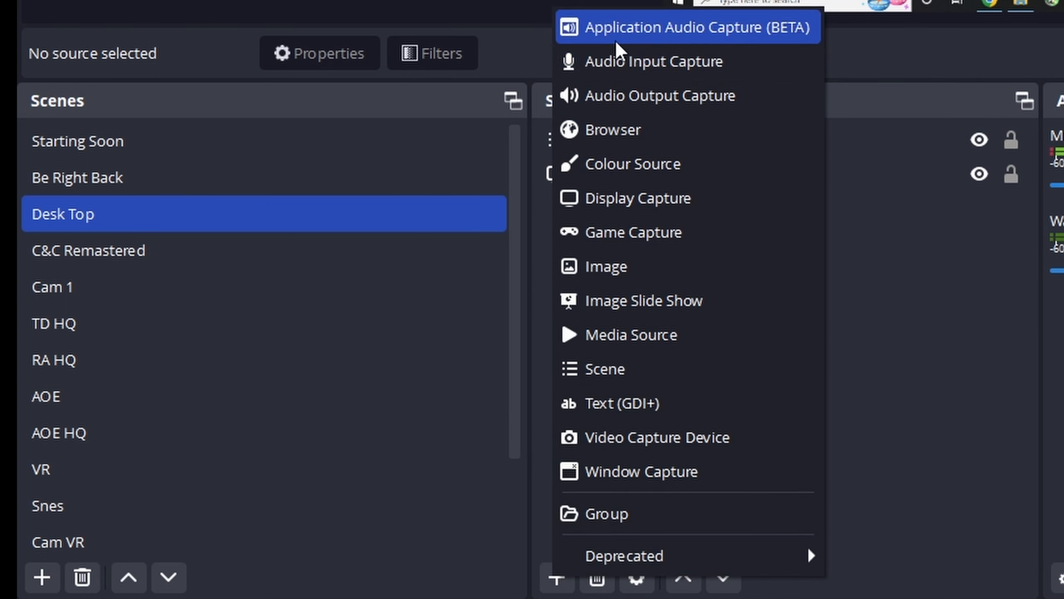
click(754, 28)
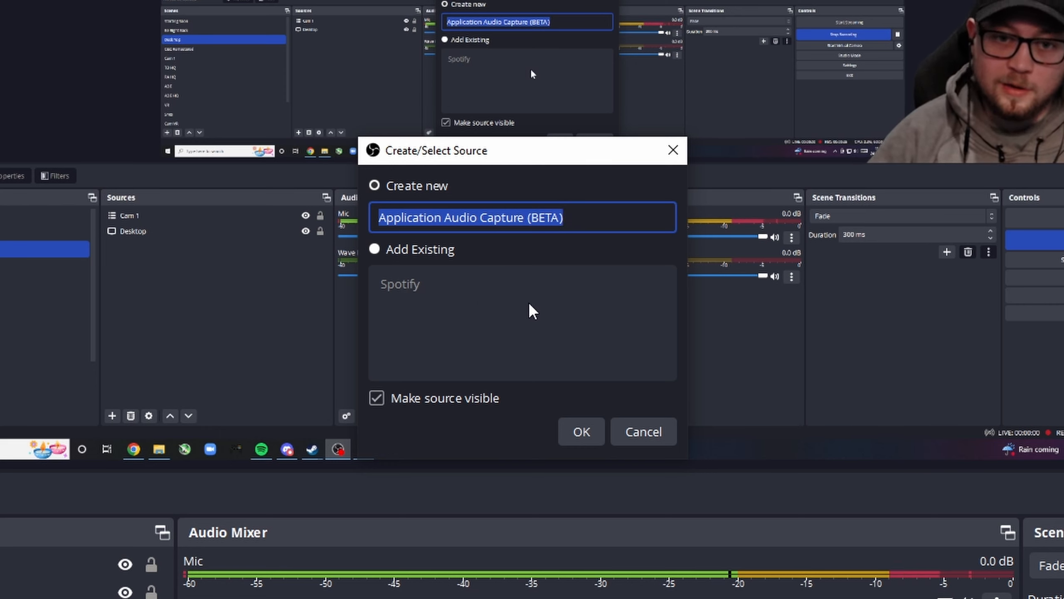
text(Music)
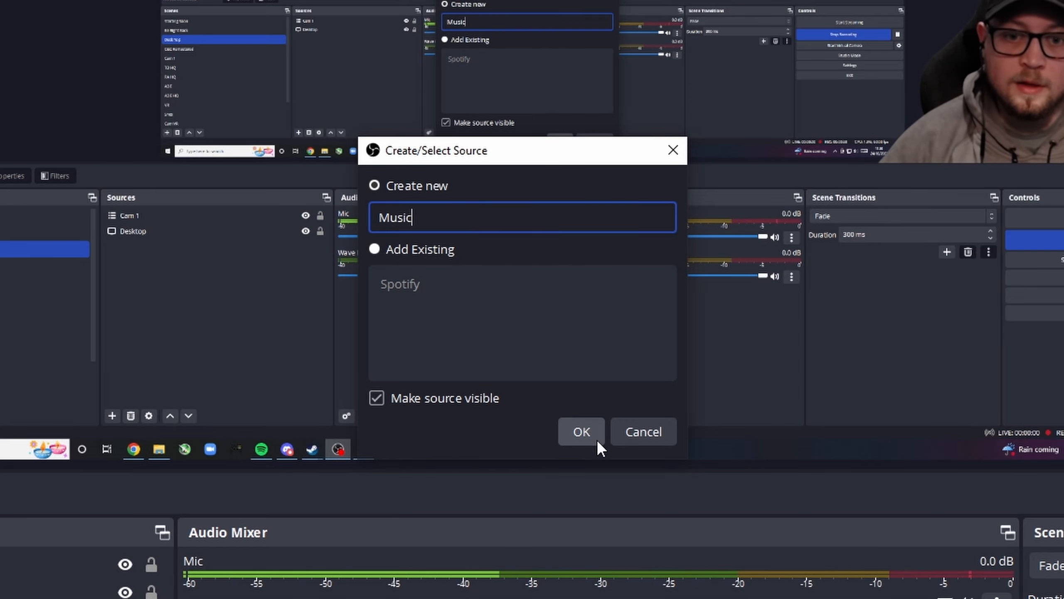
click(583, 432)
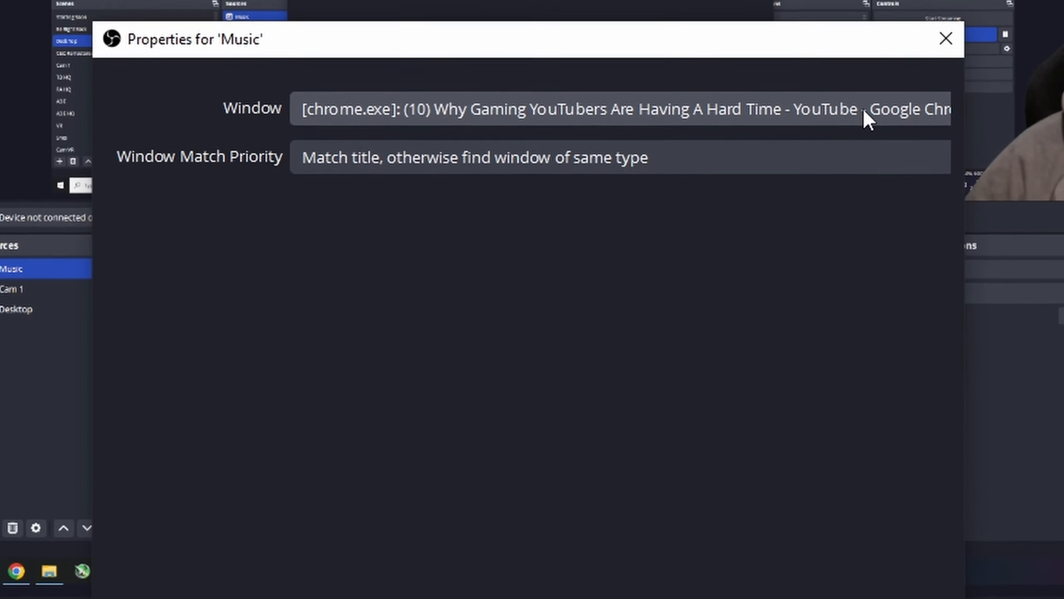
click(646, 195)
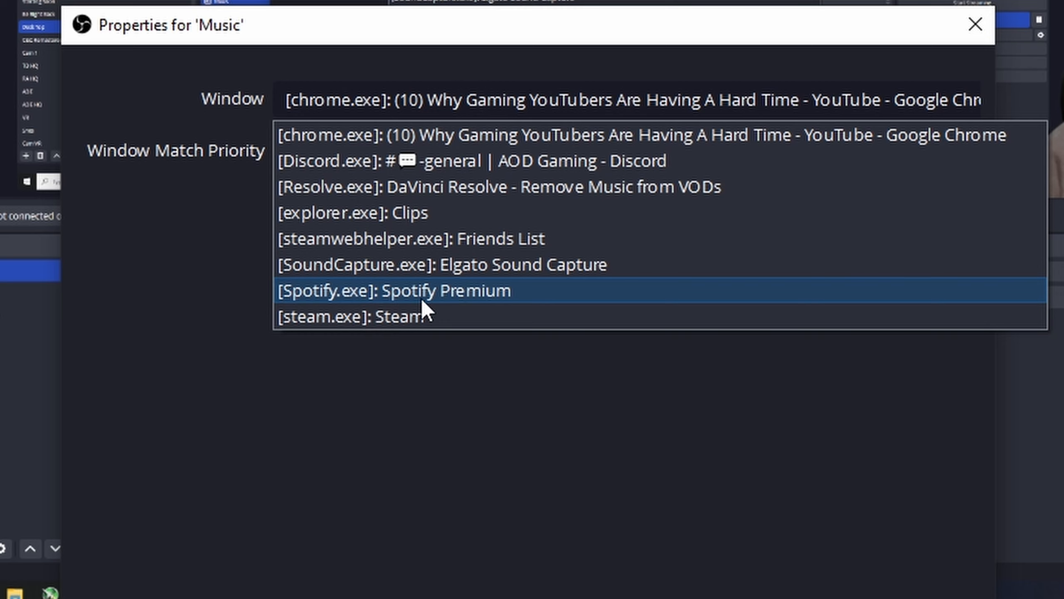
click(482, 295)
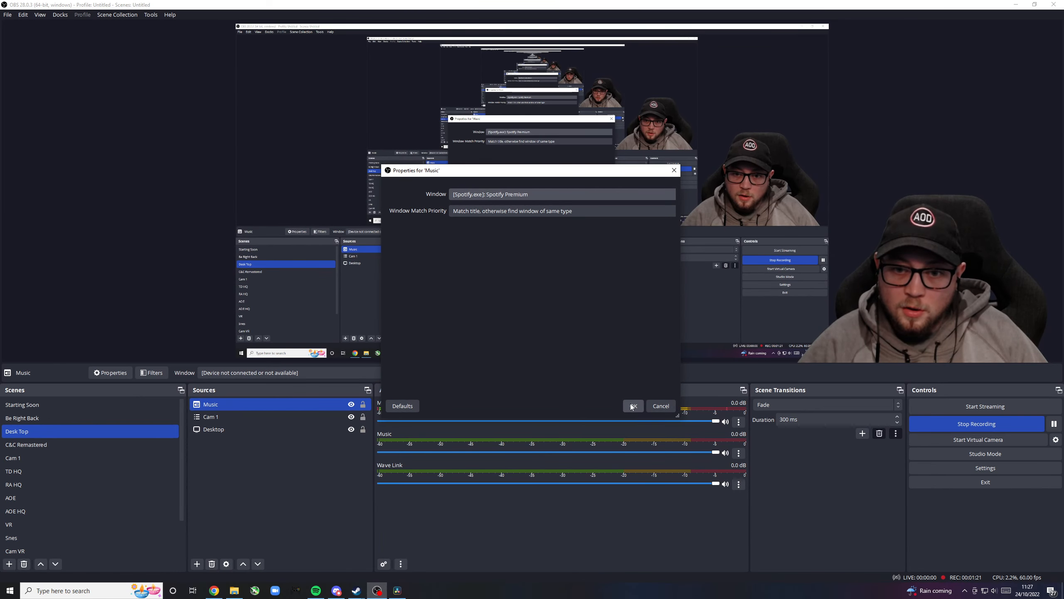
click(632, 406)
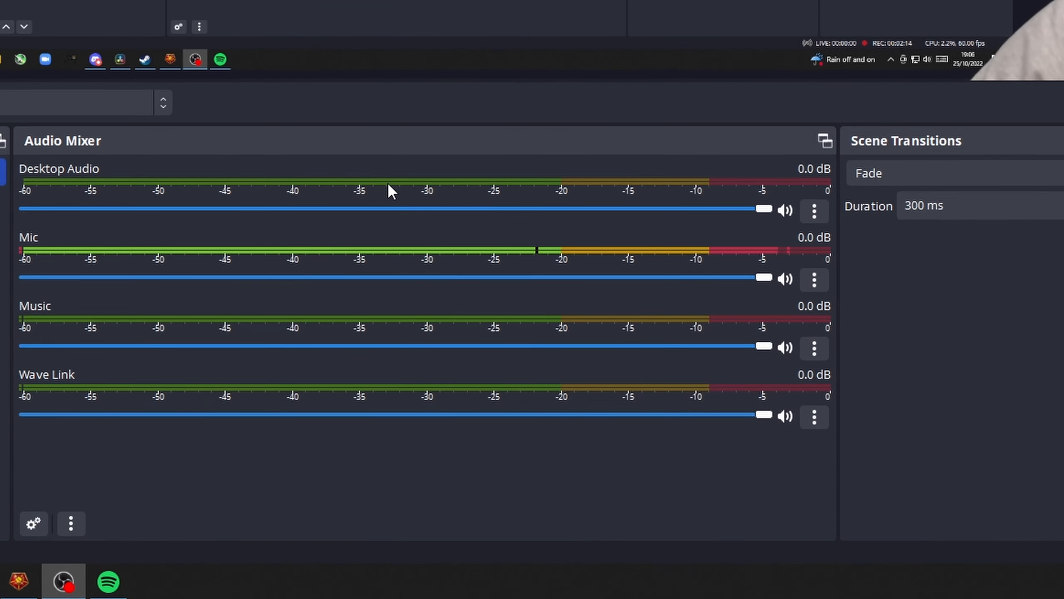
Mute the Desktop Audio channel in the audio mixer
click(785, 210)
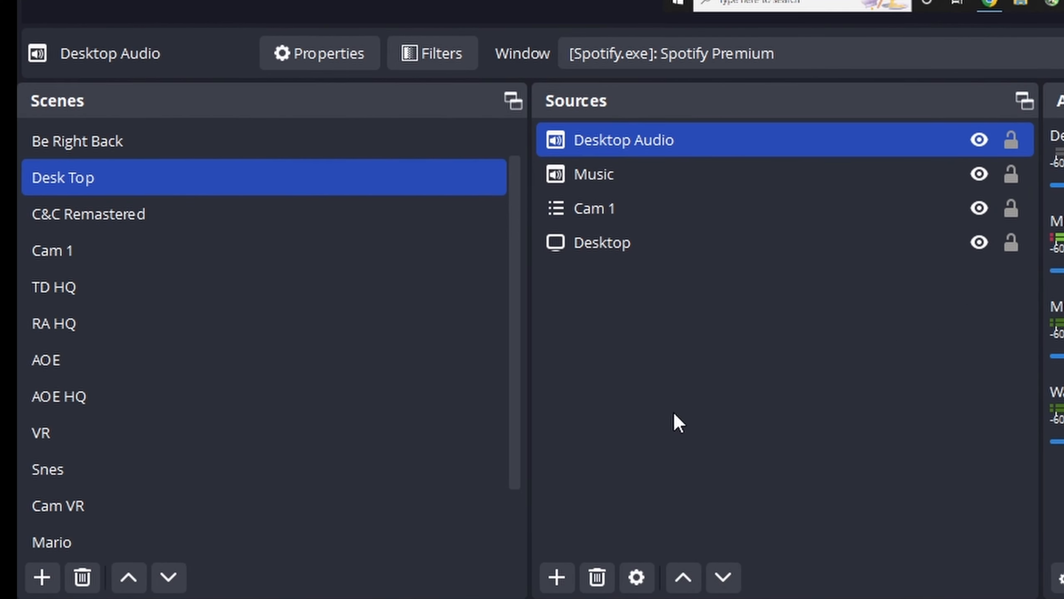
Add an Application Audio Capture (BETA) source named Game that captures the [ClientG.exe]: C&C Red Alert Remastered window
click(560, 574)
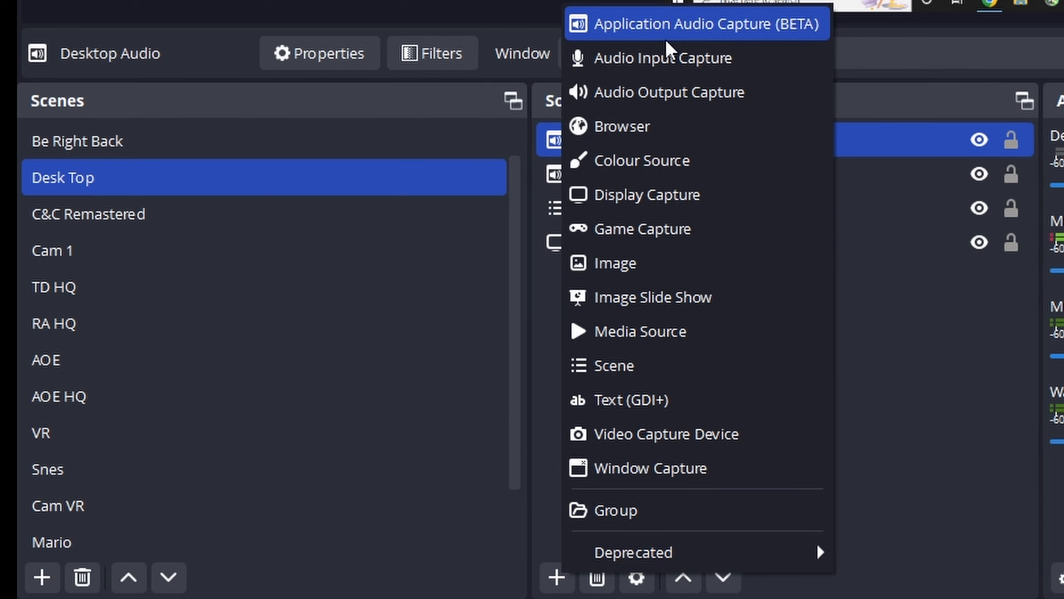
click(733, 32)
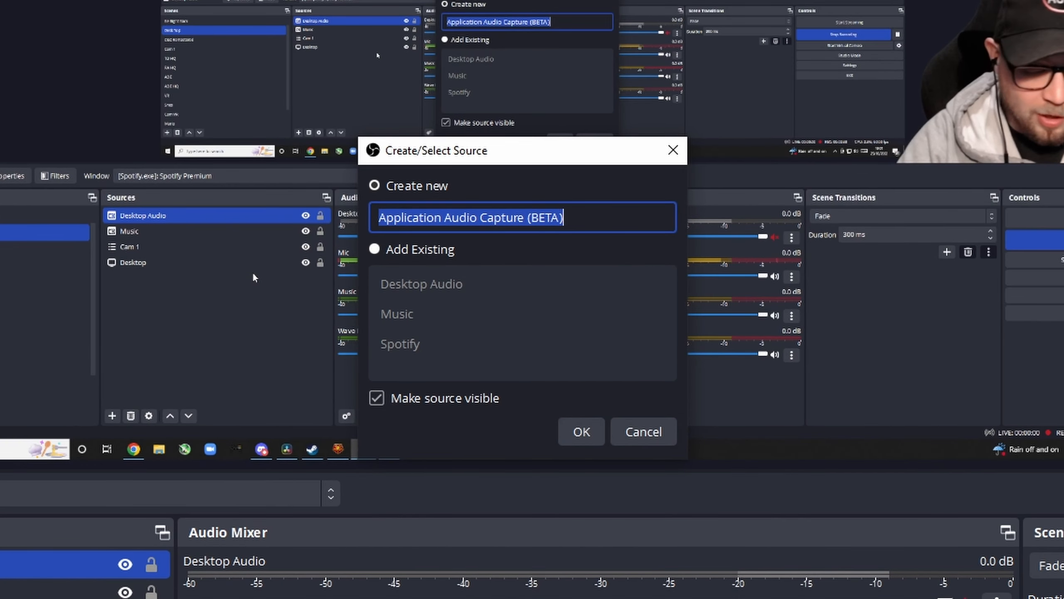
text(Game)
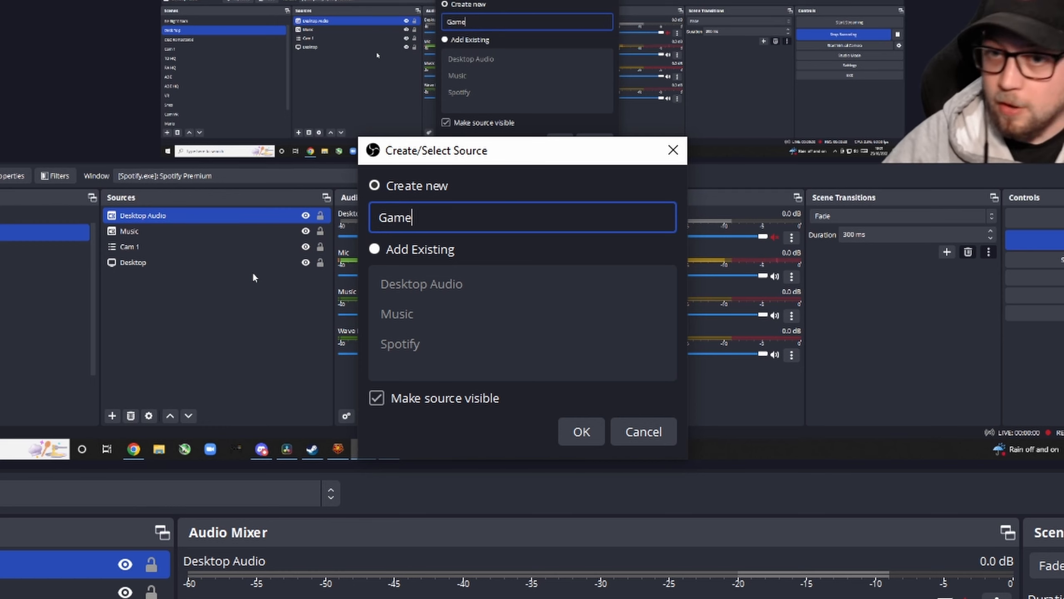
click(578, 432)
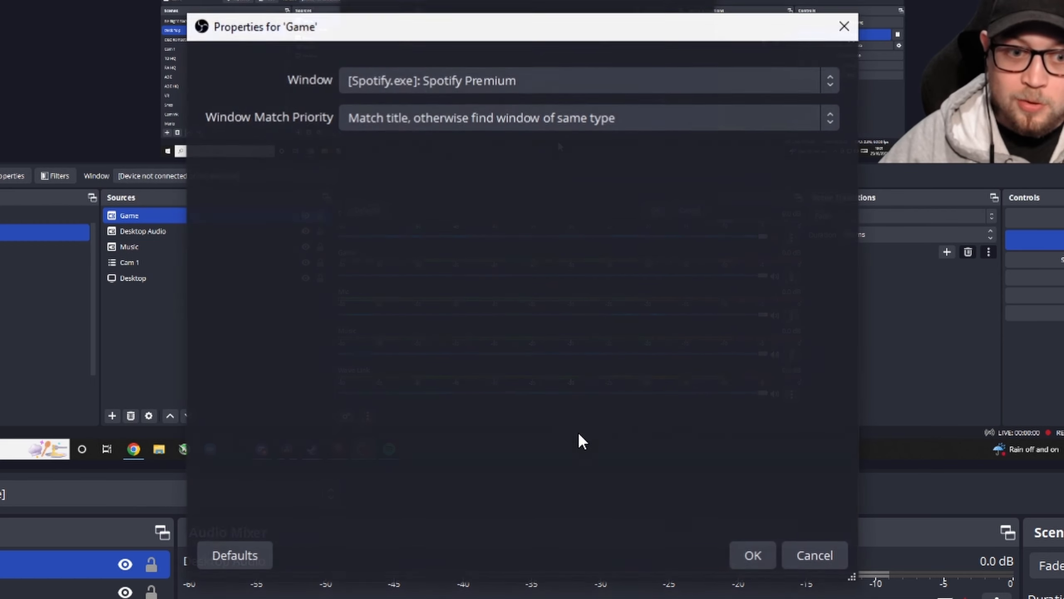
click(830, 82)
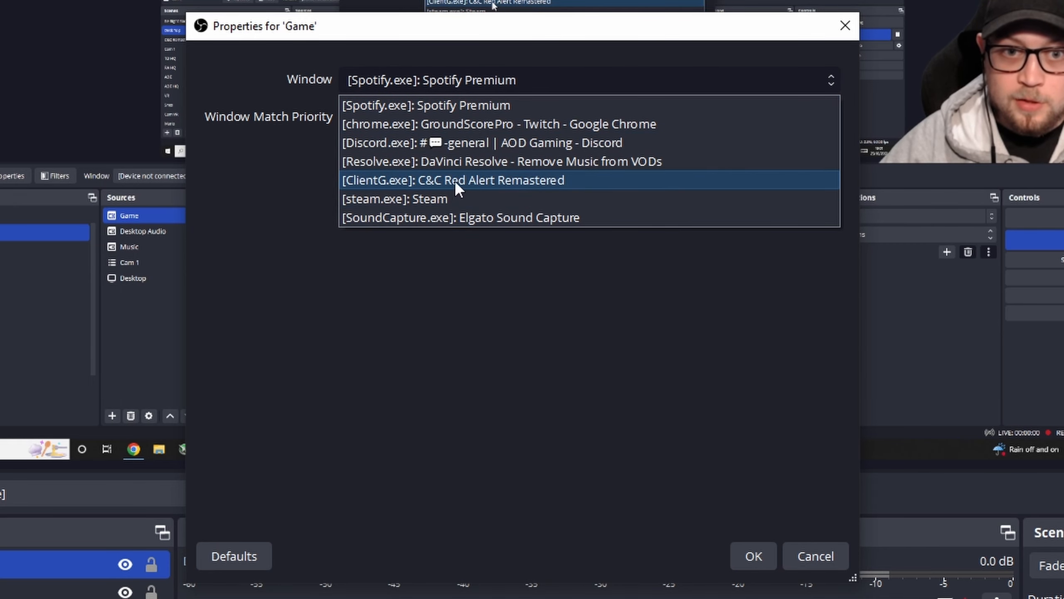
click(526, 183)
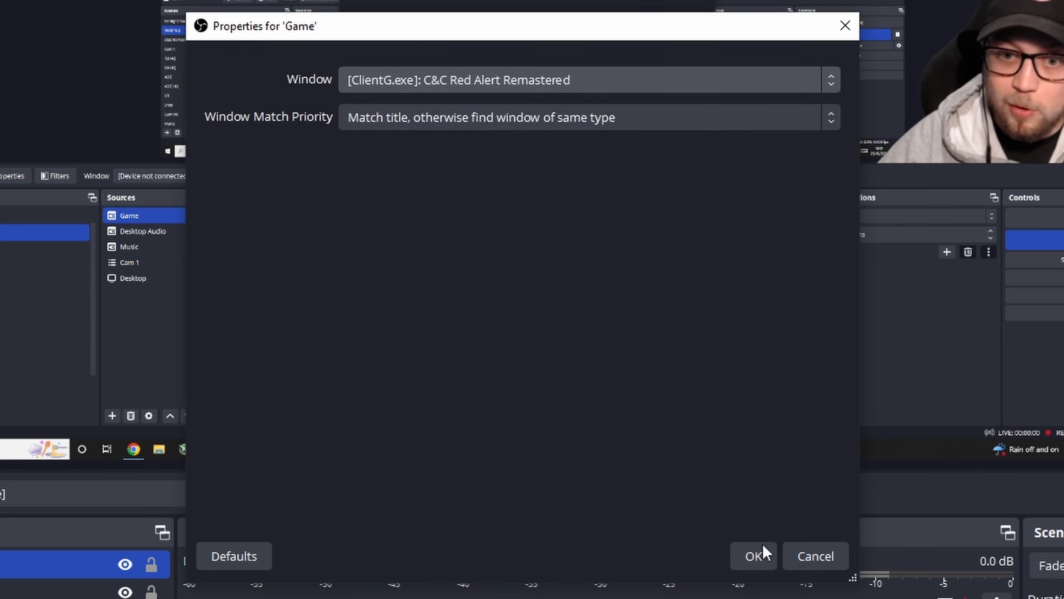
click(743, 551)
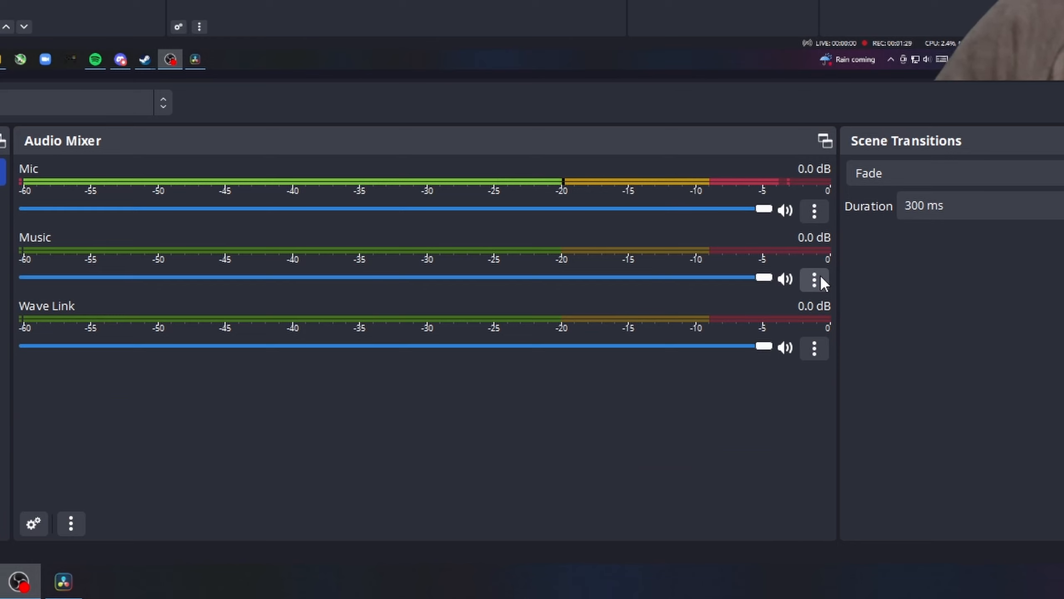
Remove the Music source from audio tracks 2 to 6 in the advanced audio properties, keeping it only on track 1
click(820, 279)
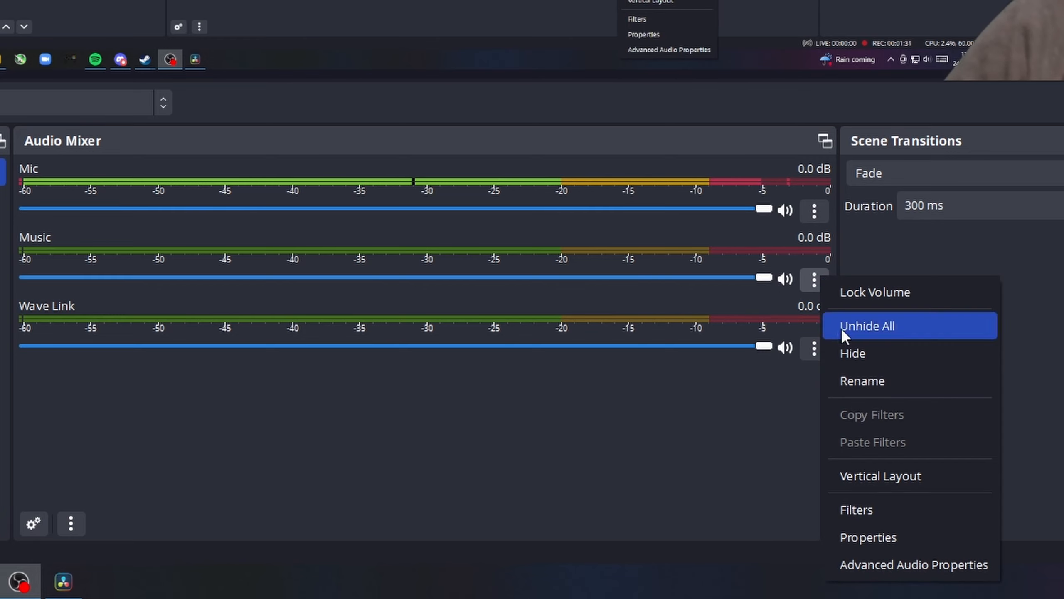
click(876, 566)
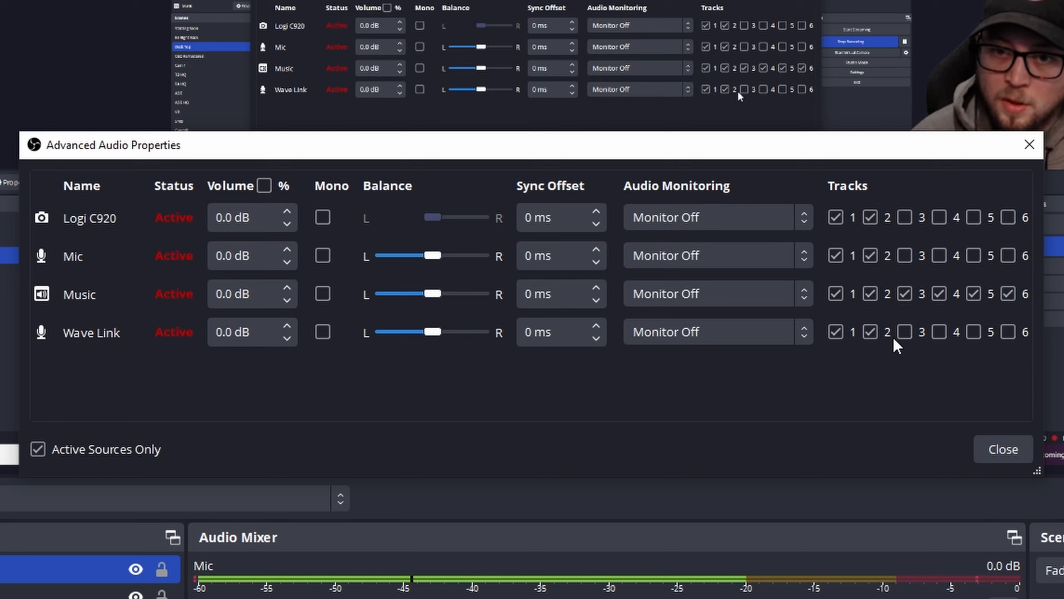
click(1008, 294)
click(973, 293)
click(941, 293)
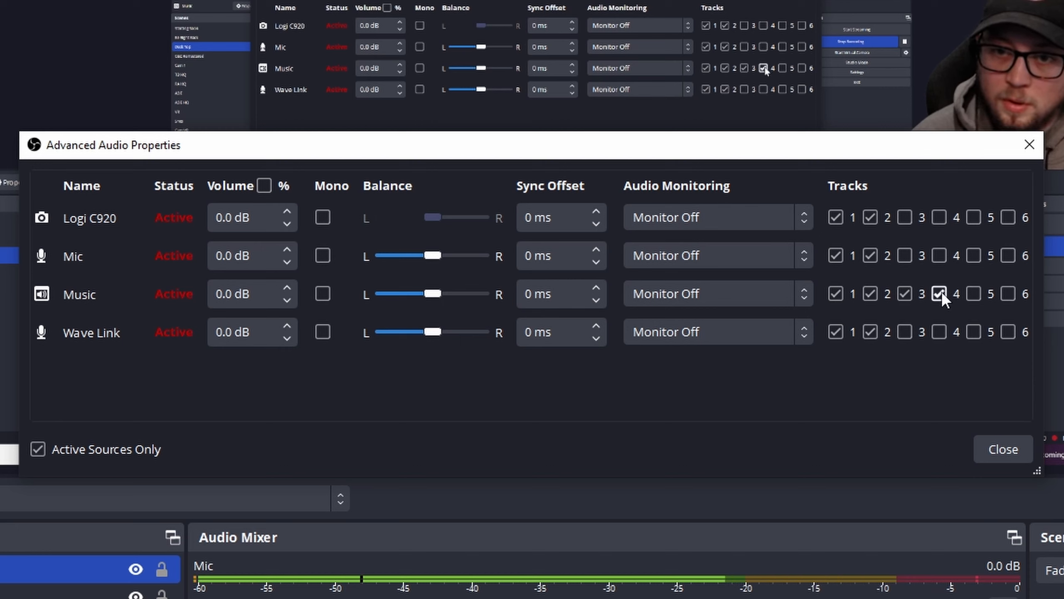
click(906, 295)
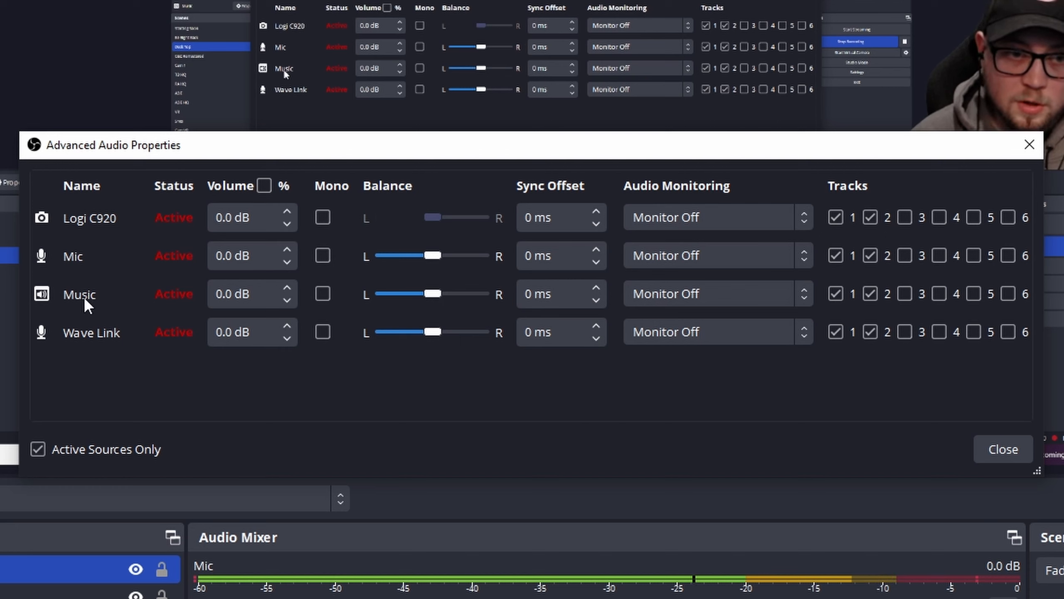
click(870, 294)
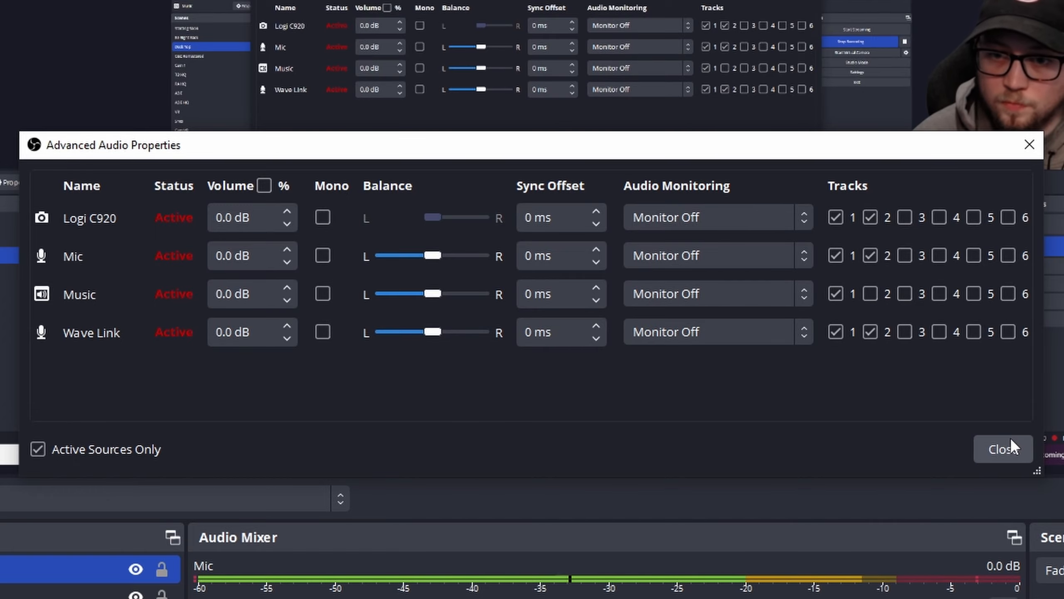
click(1000, 448)
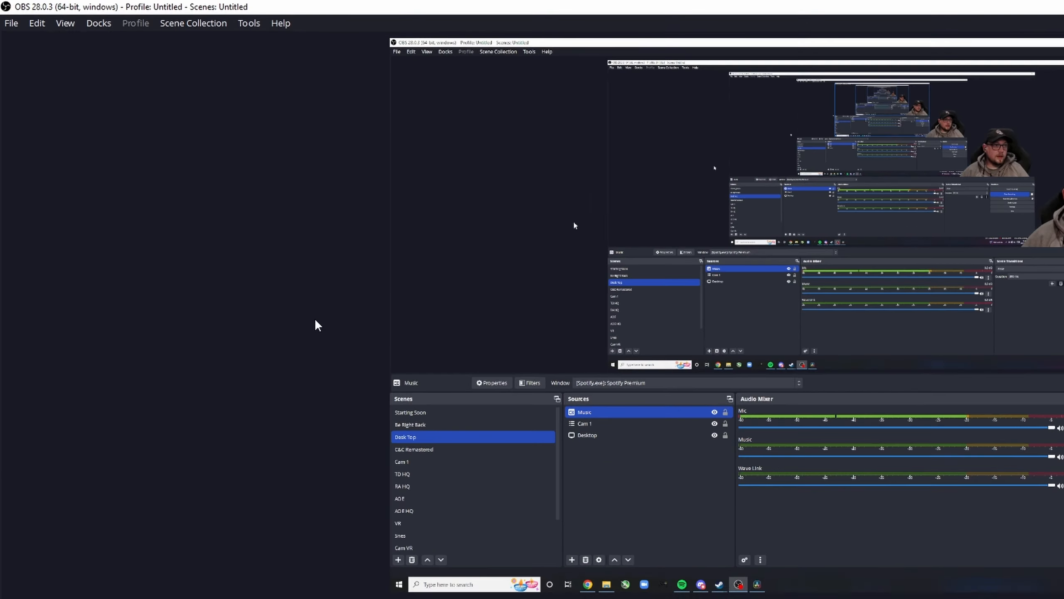
Set the Twitch VOD Track to 2 and the streaming Audio Track to 1 in the output settings, and accept them
click(12, 24)
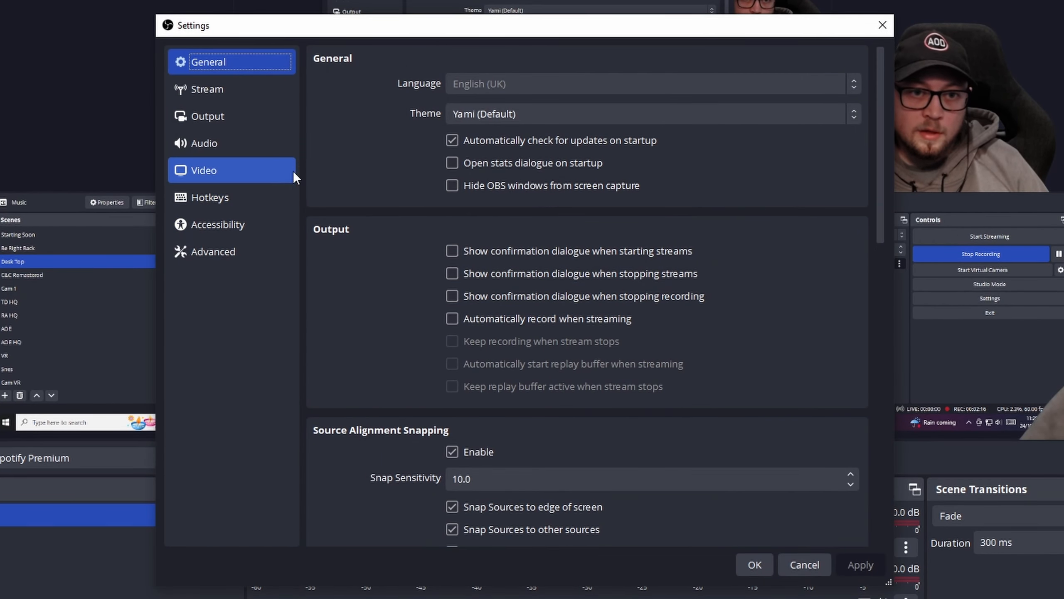
click(233, 116)
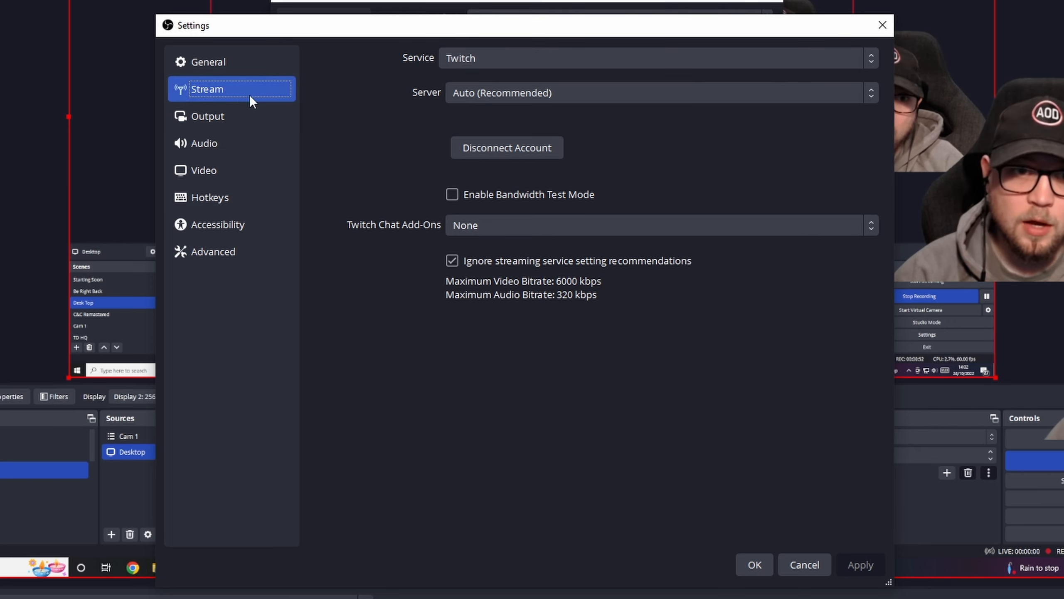
click(227, 116)
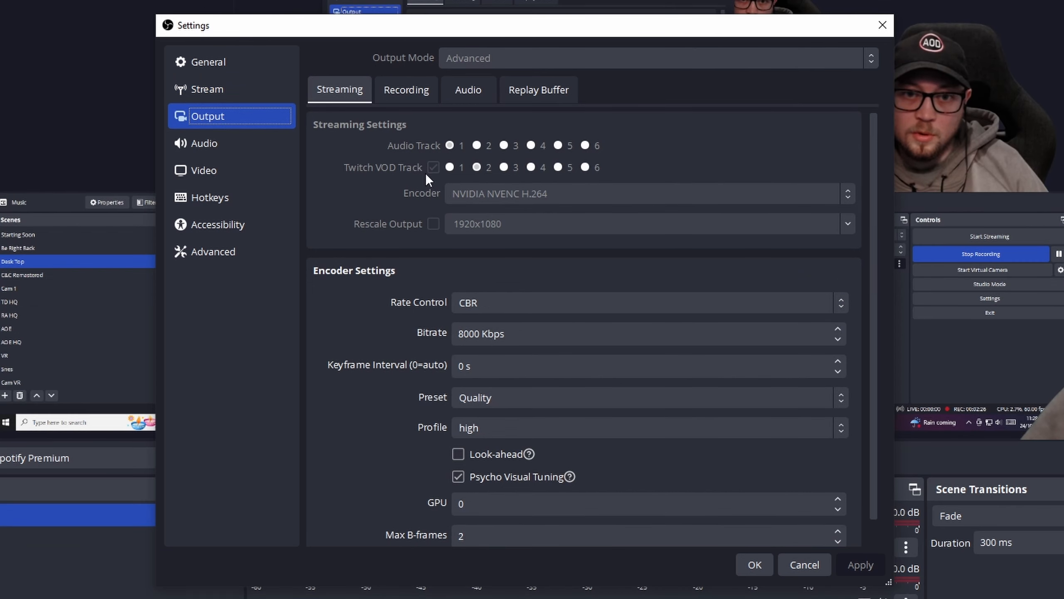
click(477, 166)
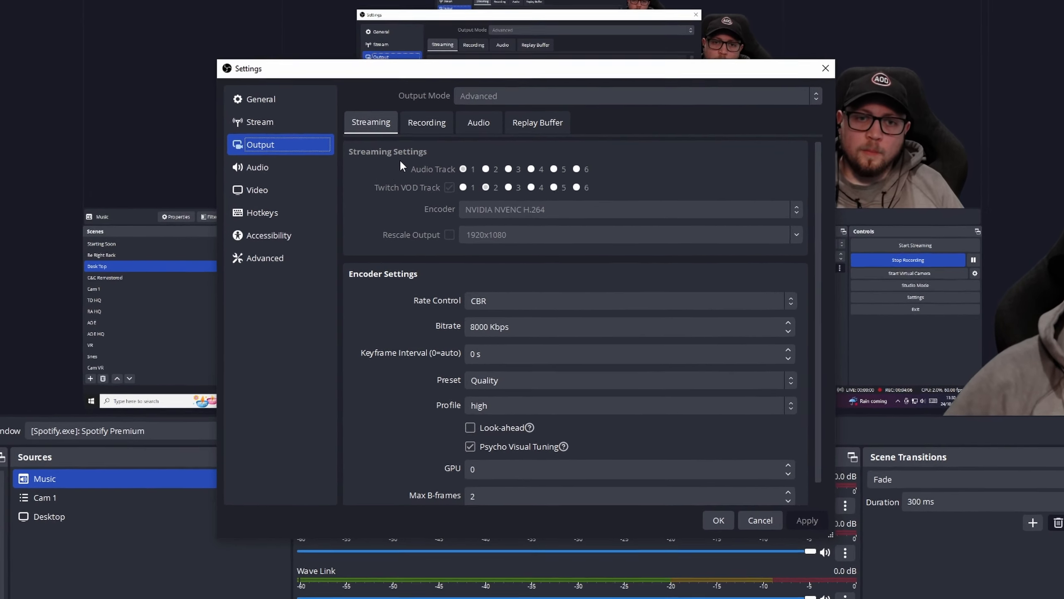
click(471, 170)
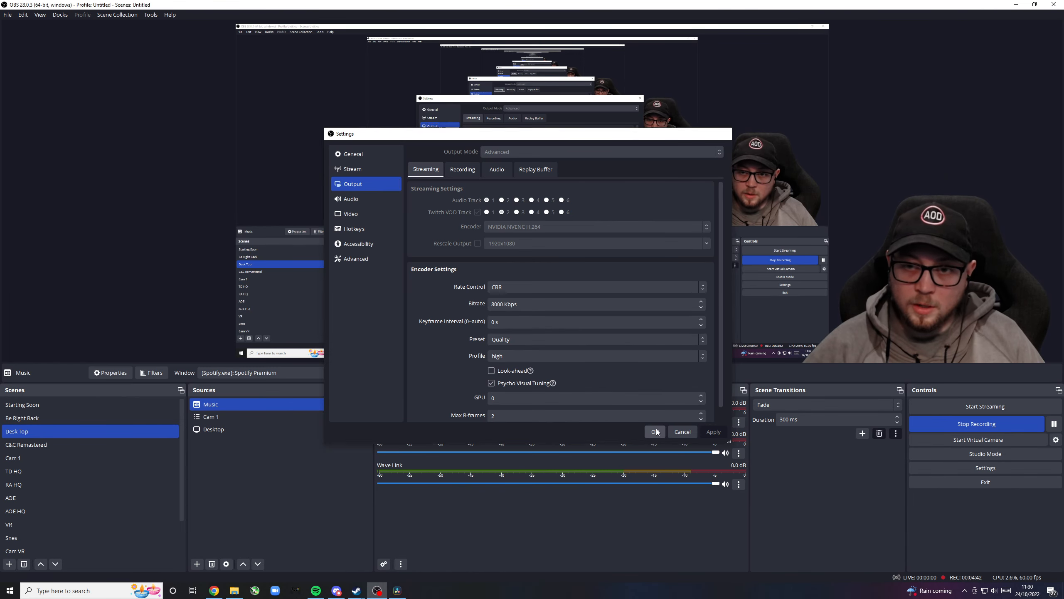
click(656, 431)
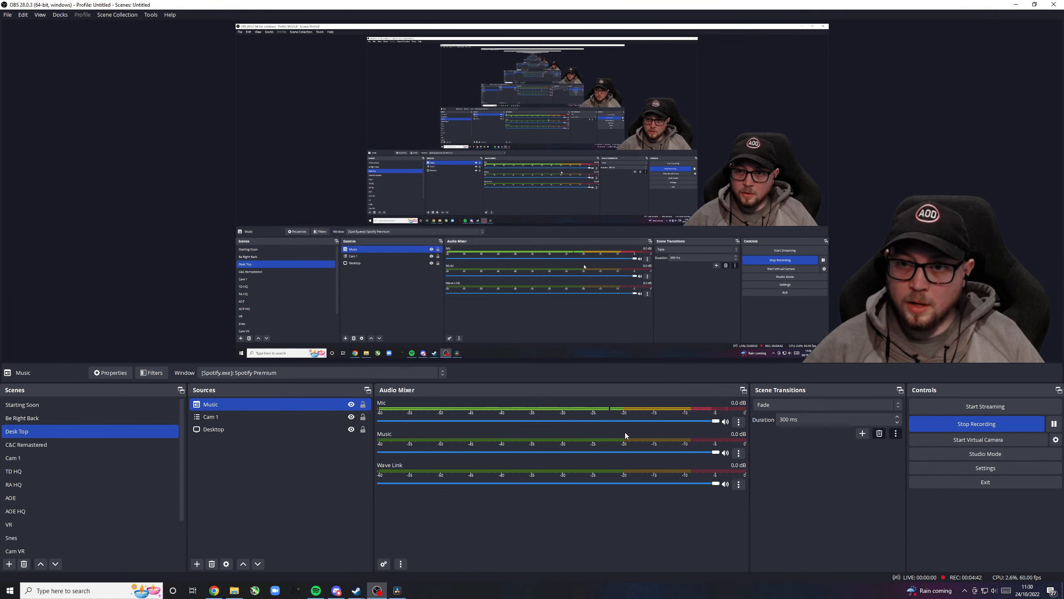